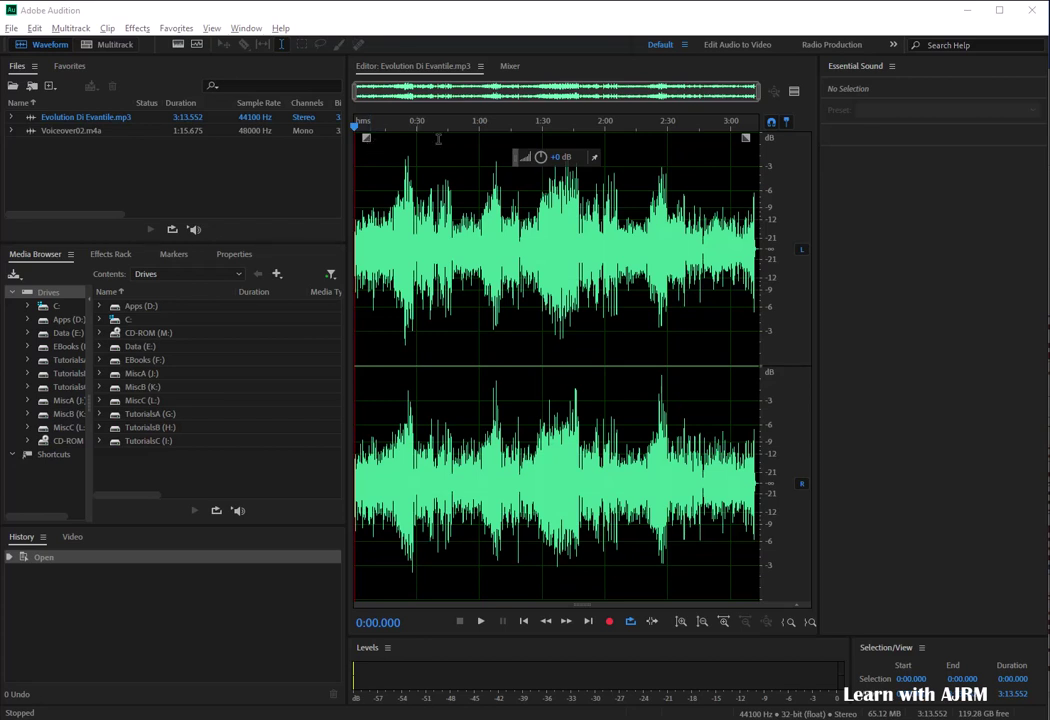
- Try linear fade-ins of different lengths at the start of Evolution Di Evantile.mp3, and shorten the fade back to almost nothing
left_click(771, 120)
left_click_drag(367, 136, 400, 135)
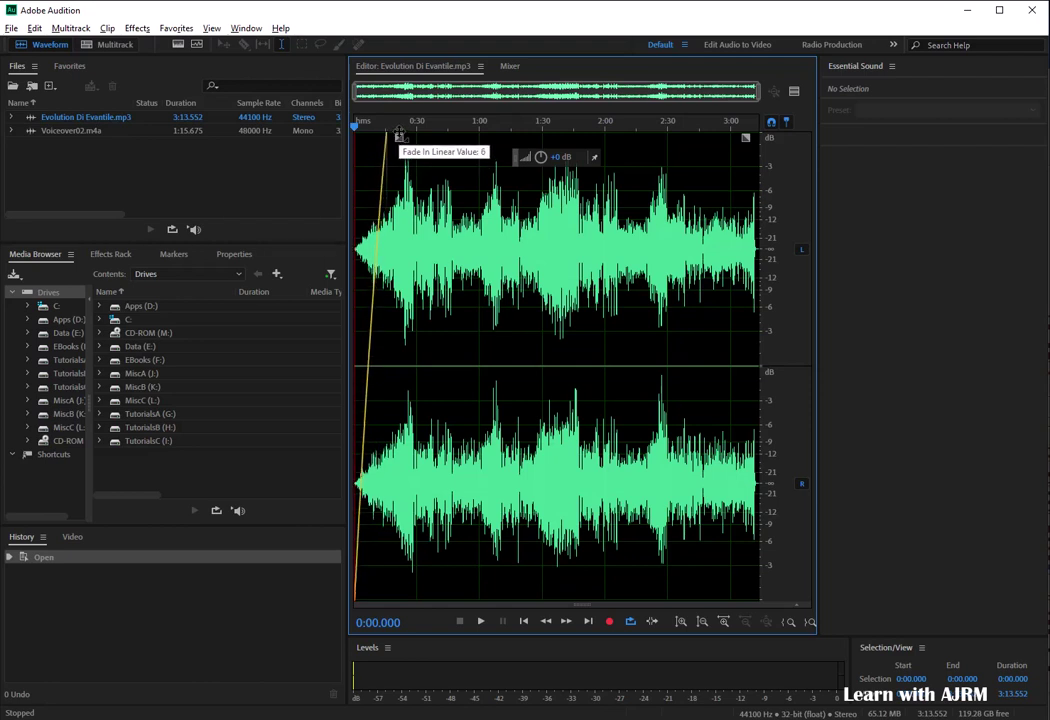
left_click_drag(399, 135, 418, 137)
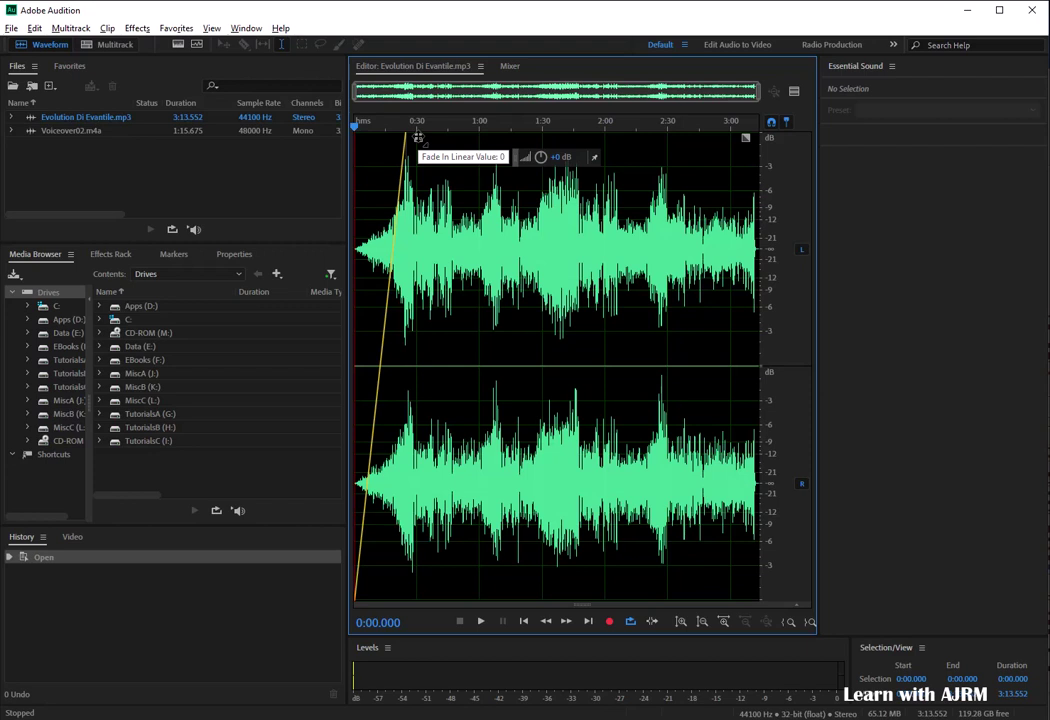
left_click_drag(418, 137, 376, 139)
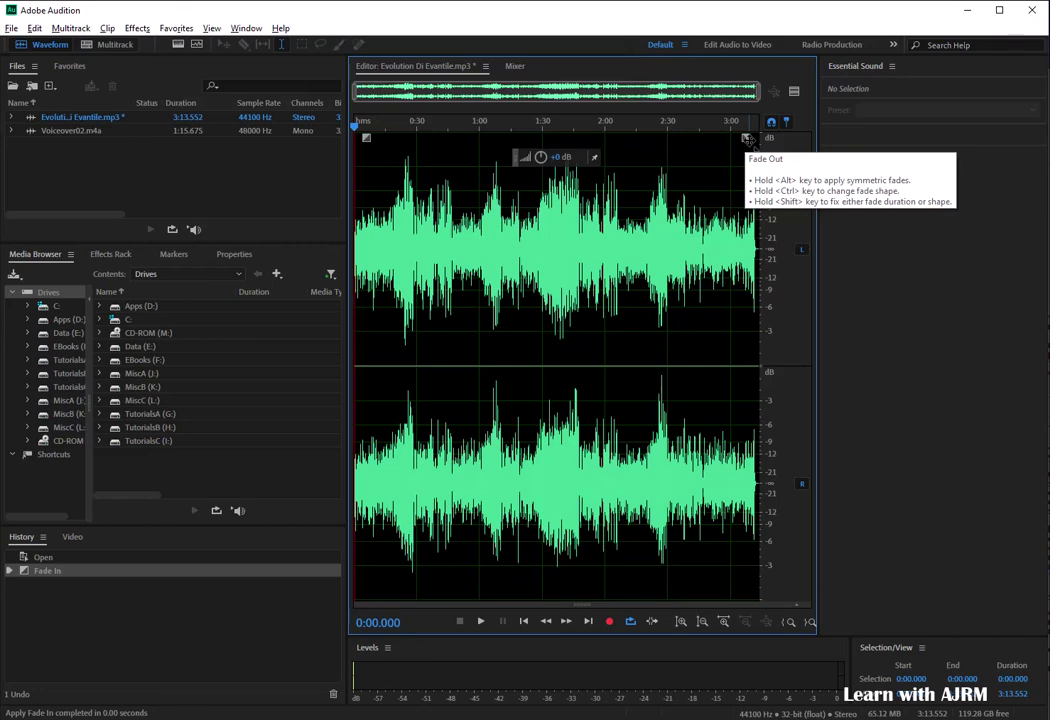
left_click(137, 28)
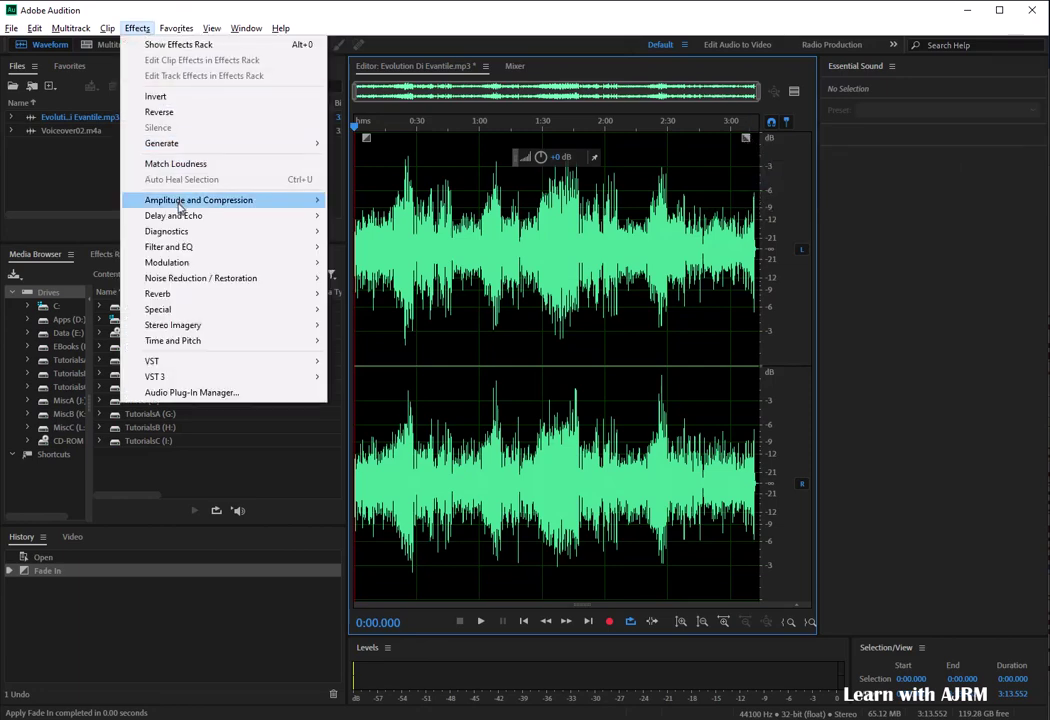
mouse_move(185, 202)
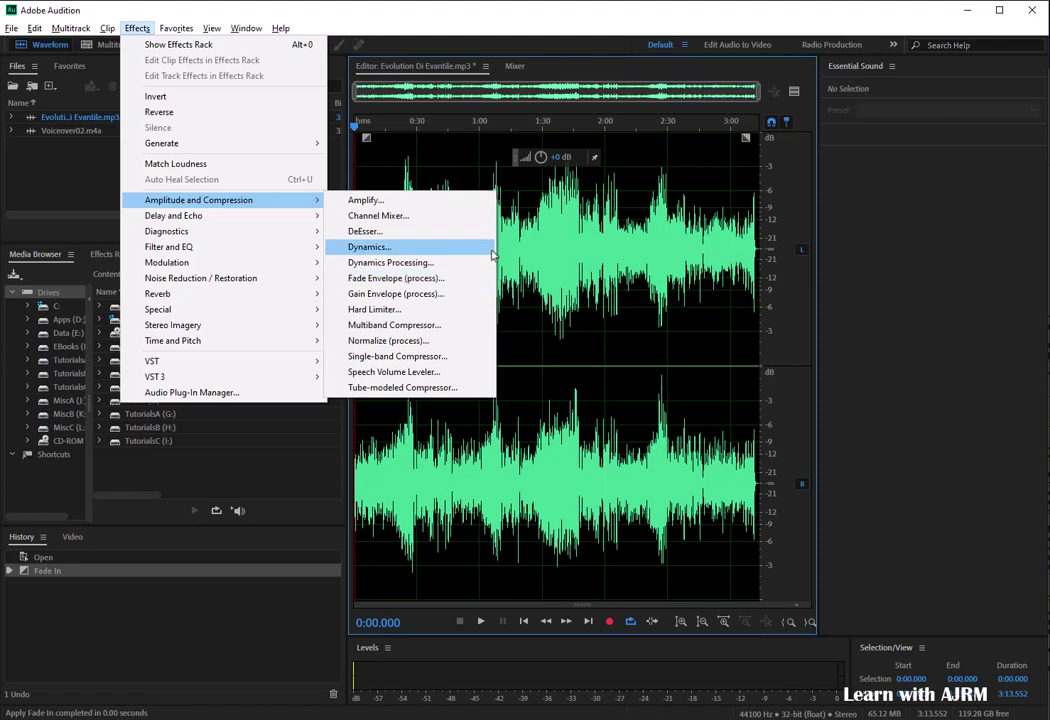
left_click(534, 229)
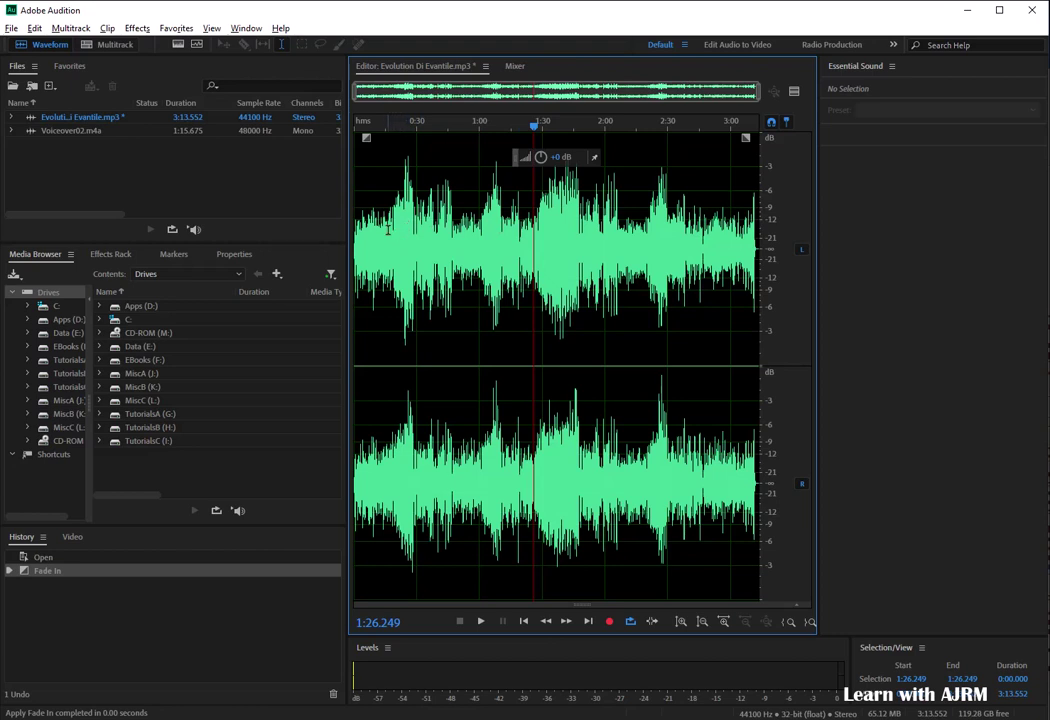
- Select the waveform from about 0:16.3 to 0:38.4 and open the Fade Envelope effect for it, keeping the selection uncovered
left_click_drag(388, 230, 433, 240)
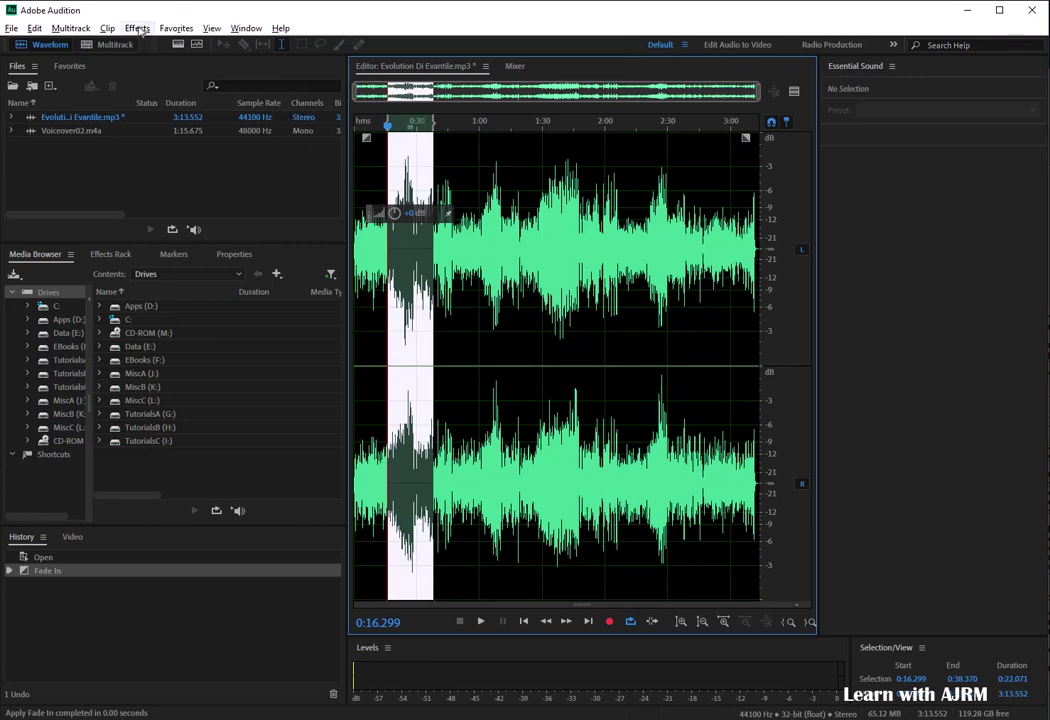
left_click(138, 28)
mouse_move(220, 200)
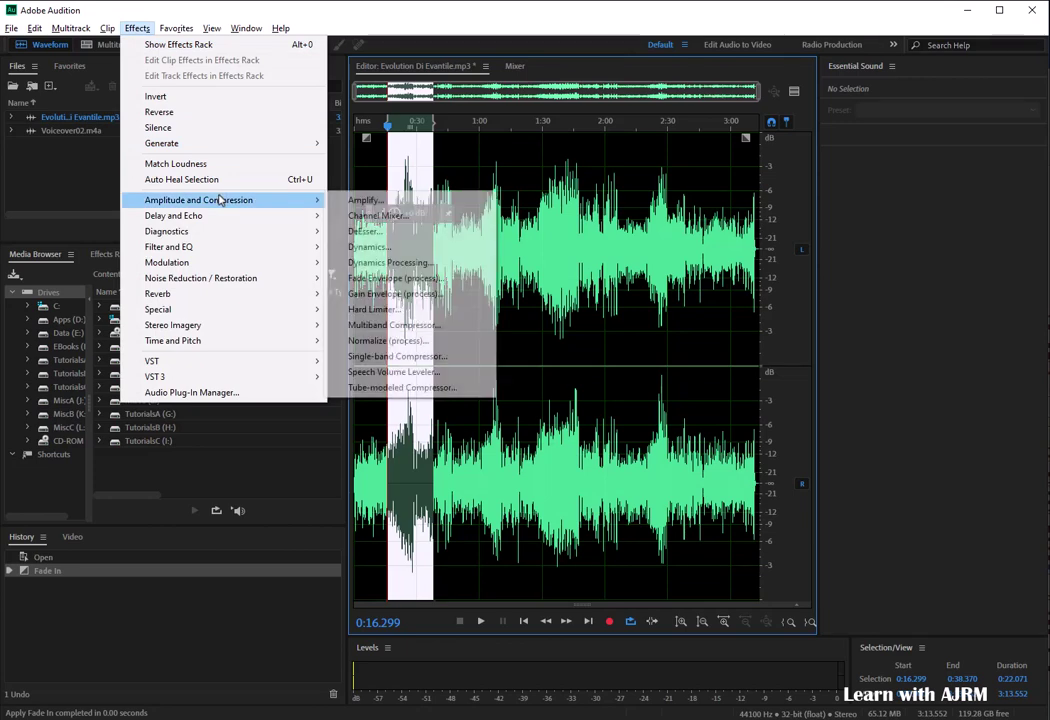
left_click(377, 278)
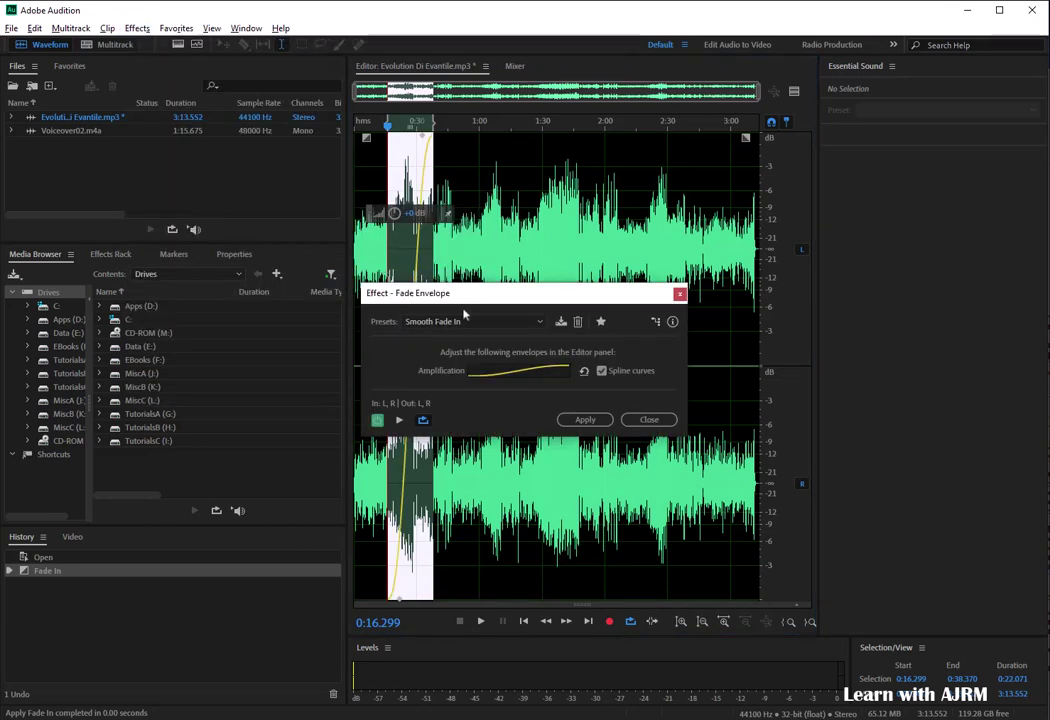
left_click_drag(485, 305, 606, 253)
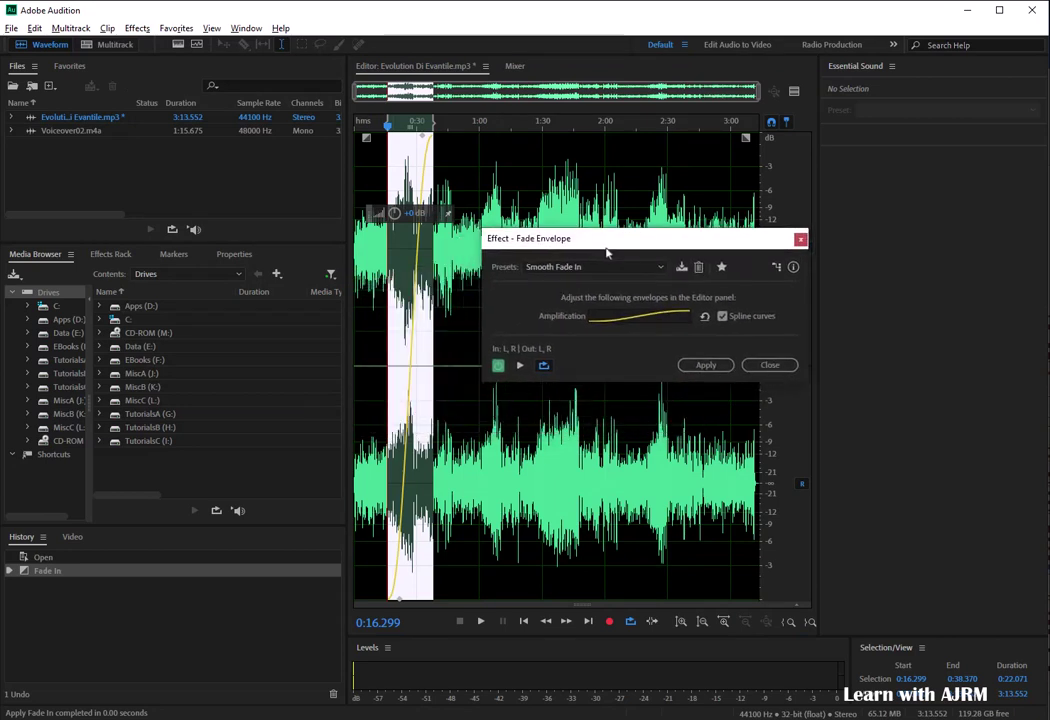
- Choose the Linear Fade In preset for the fade envelope and preview it on the selected audio
left_click(661, 268)
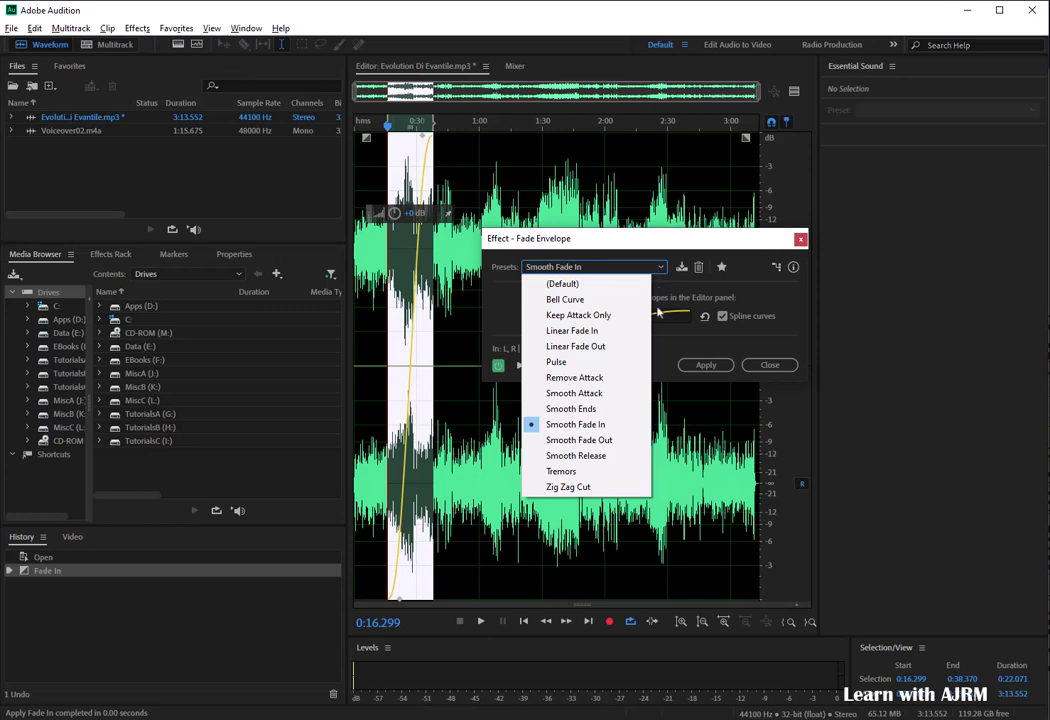
left_click(612, 332)
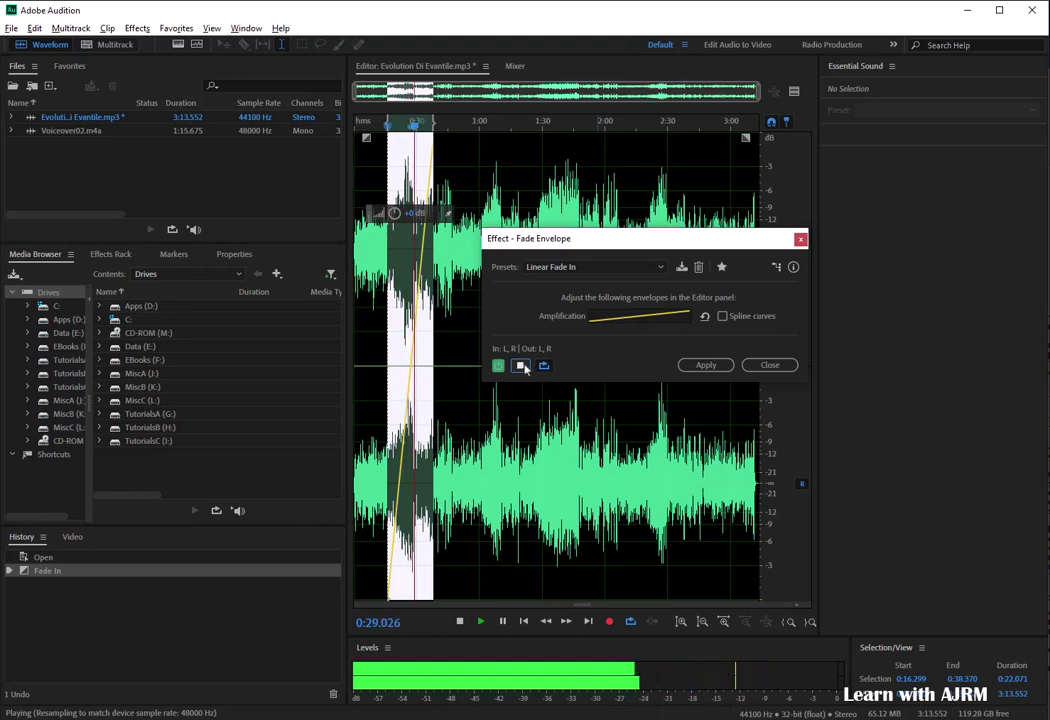
left_click(522, 366)
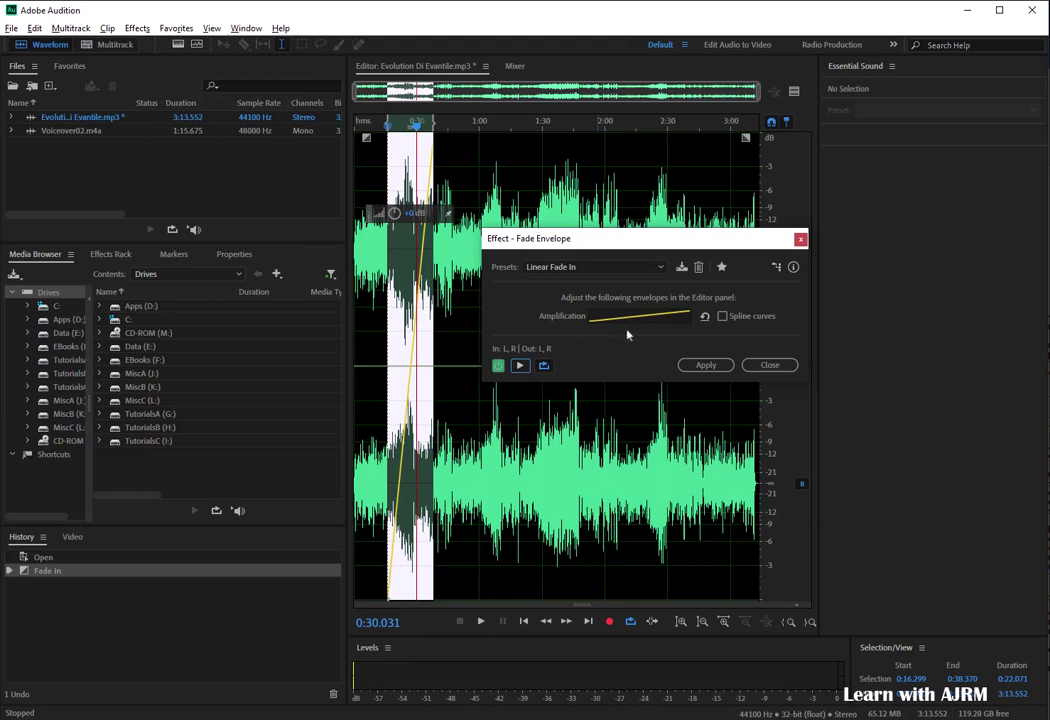
- Reset the fade envelope to the (Default) preset, preview it from the selection's start, and return the playhead there
left_click(660, 272)
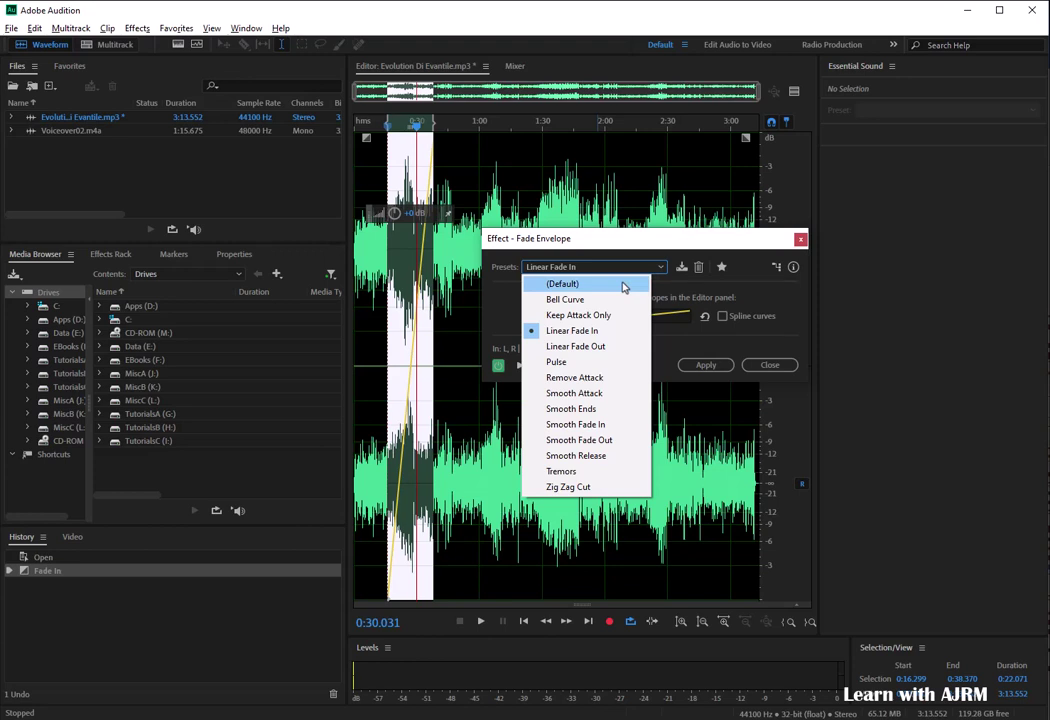
left_click(622, 285)
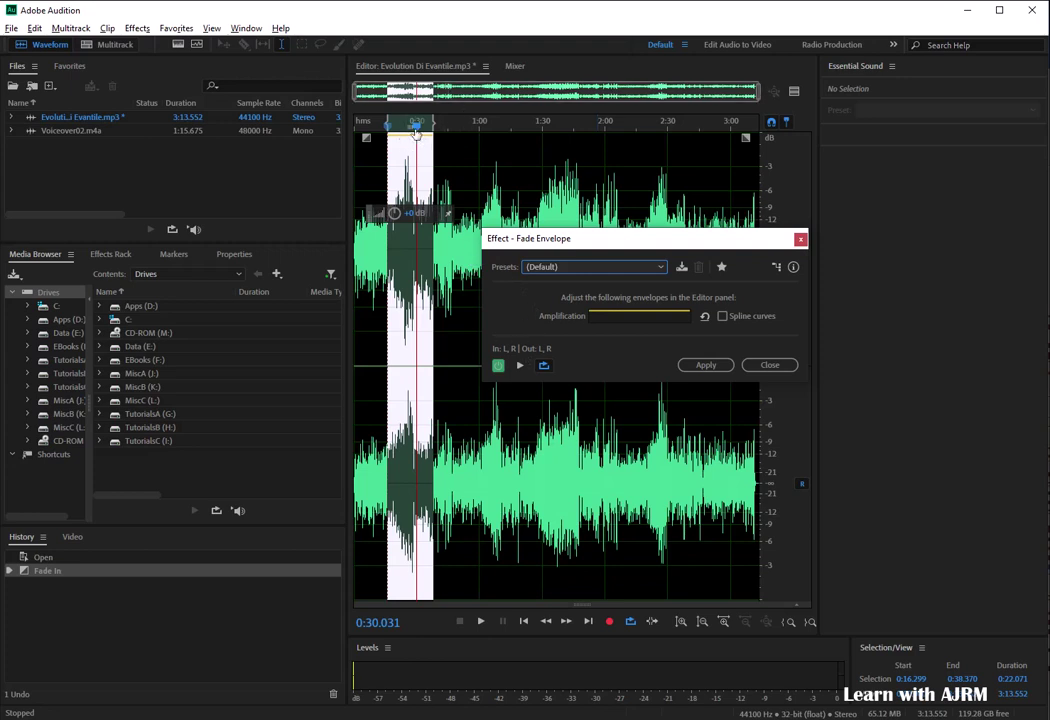
left_click_drag(416, 131, 386, 124)
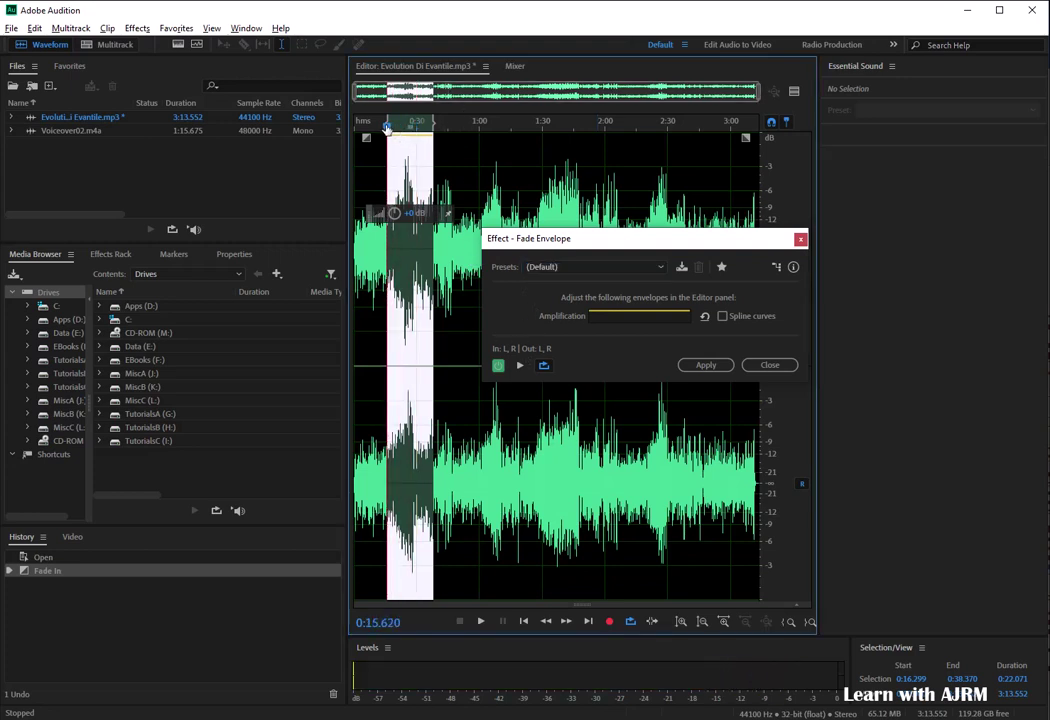
left_click(519, 365)
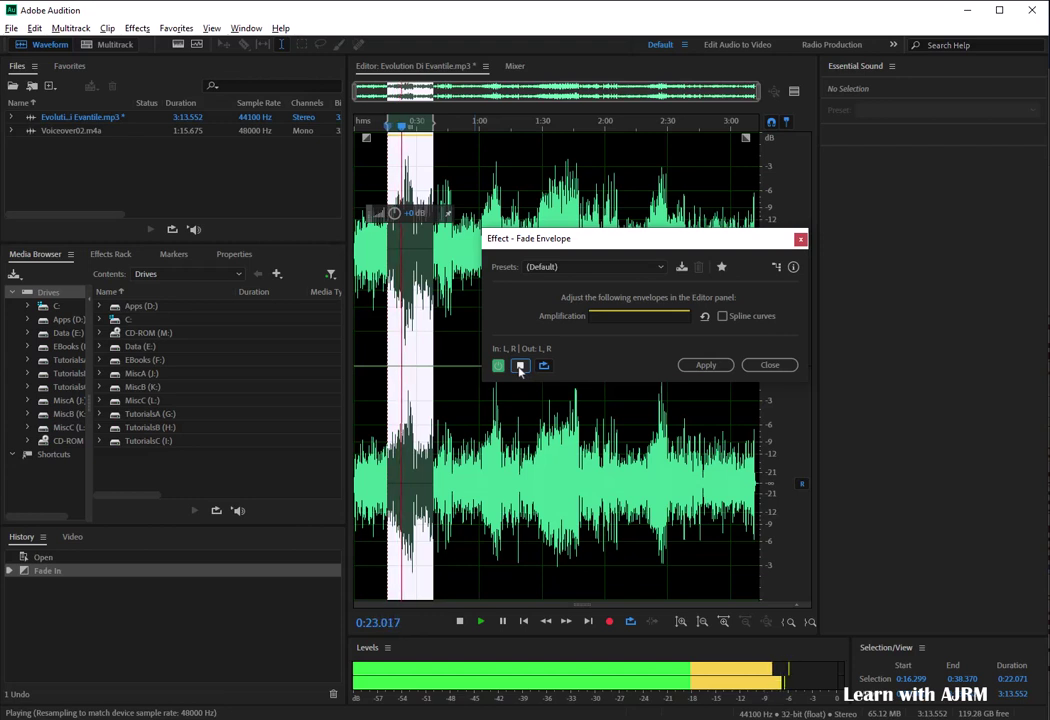
left_click(521, 366)
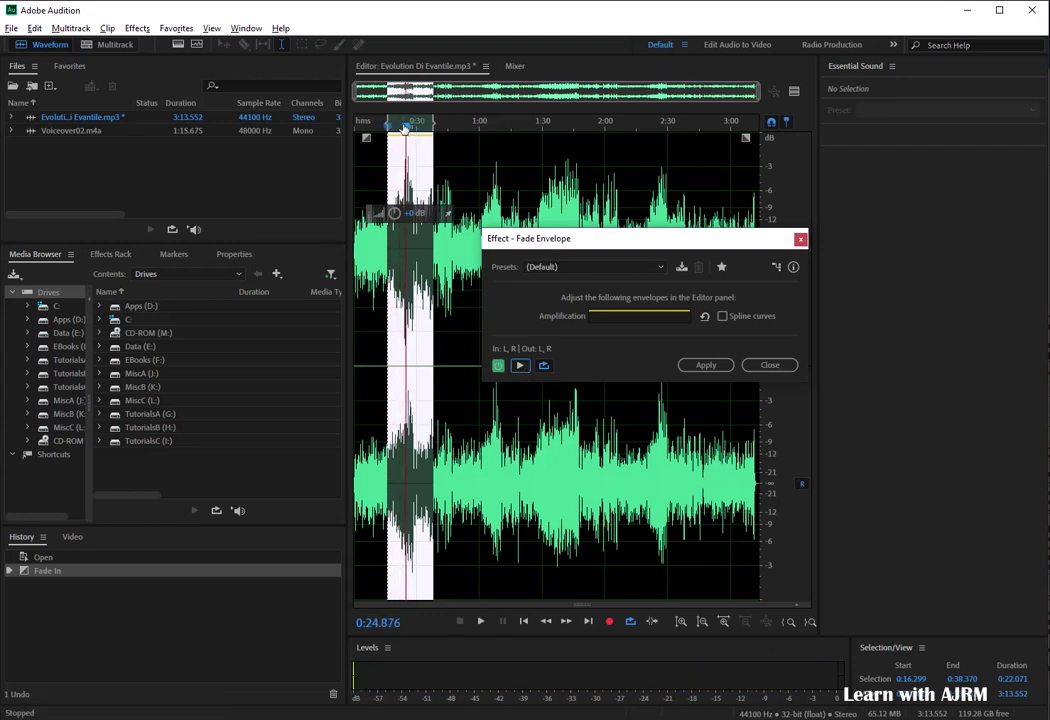
left_click_drag(404, 127, 388, 127)
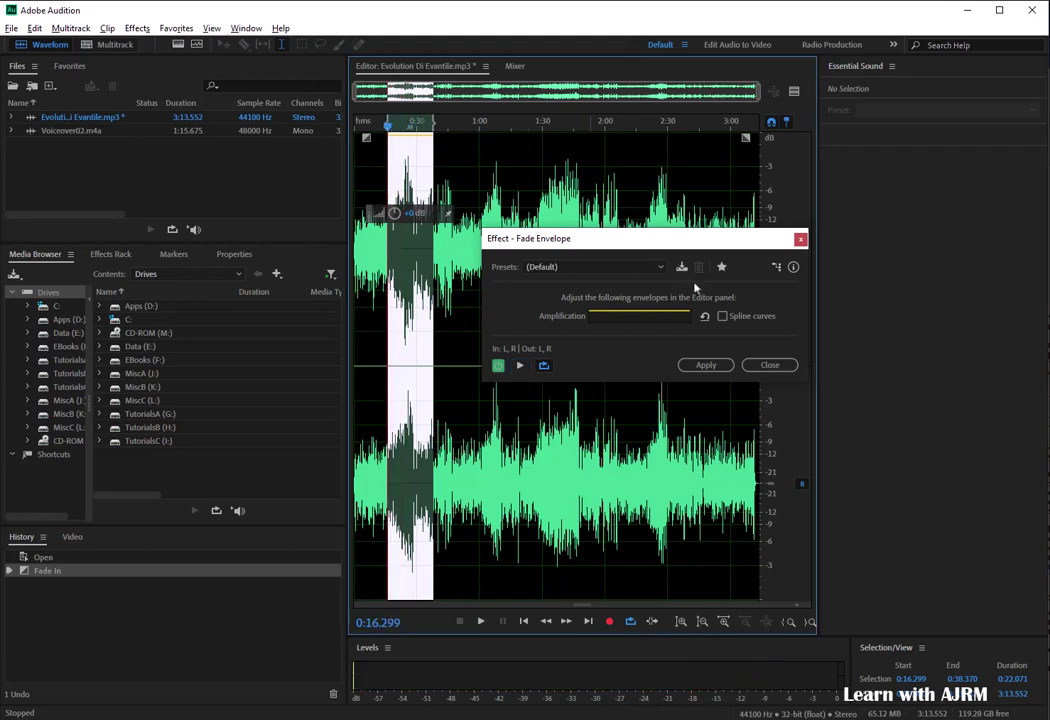
- Preview the Linear Fade Out preset on the selected audio and return the playhead to the selection's start
left_click(661, 269)
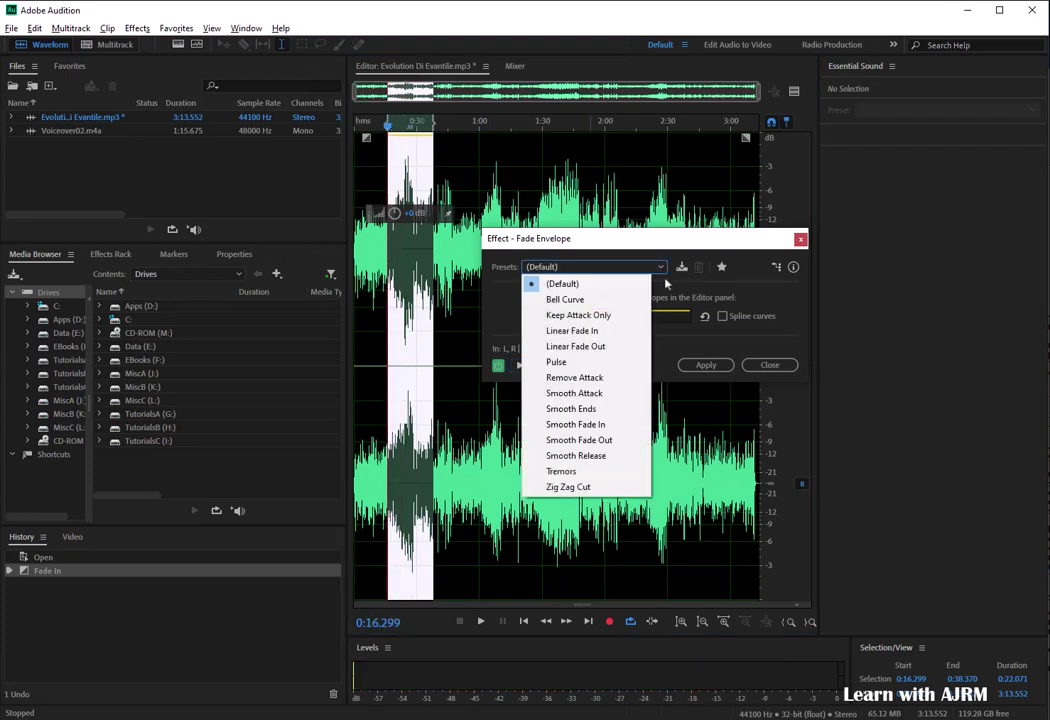
left_click(612, 347)
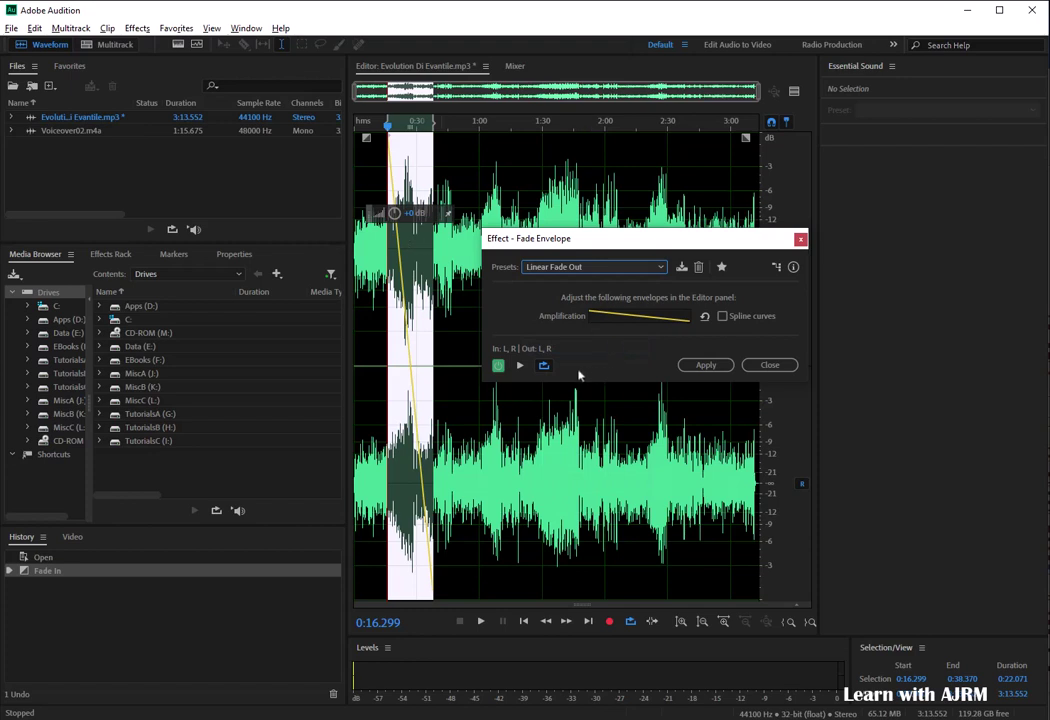
left_click(519, 366)
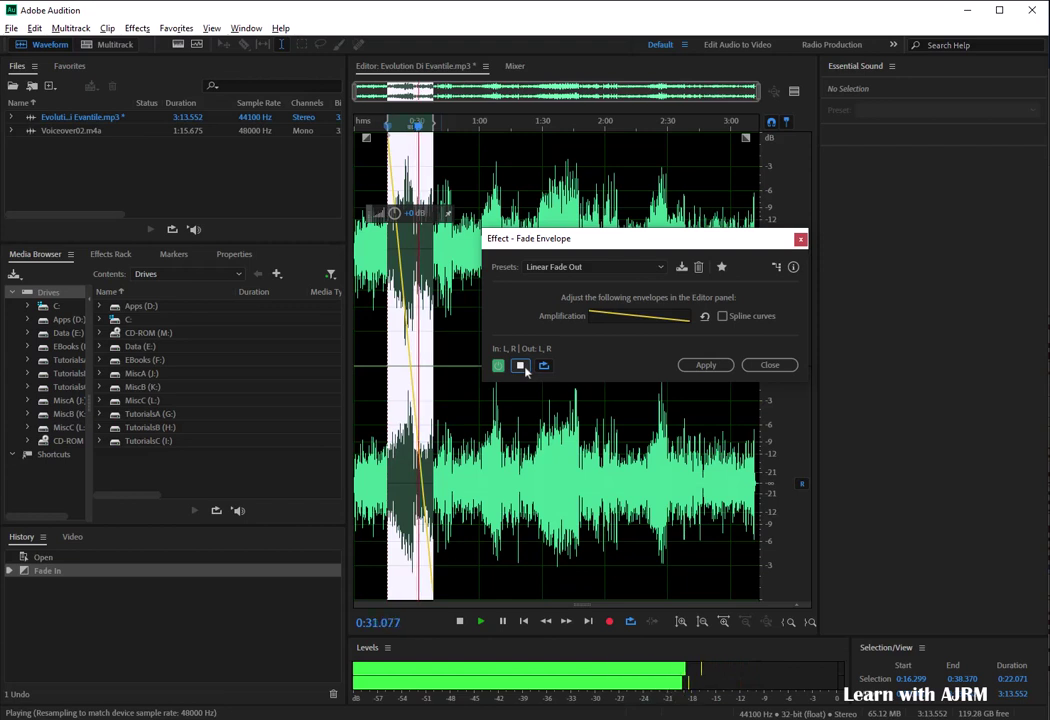
left_click(521, 366)
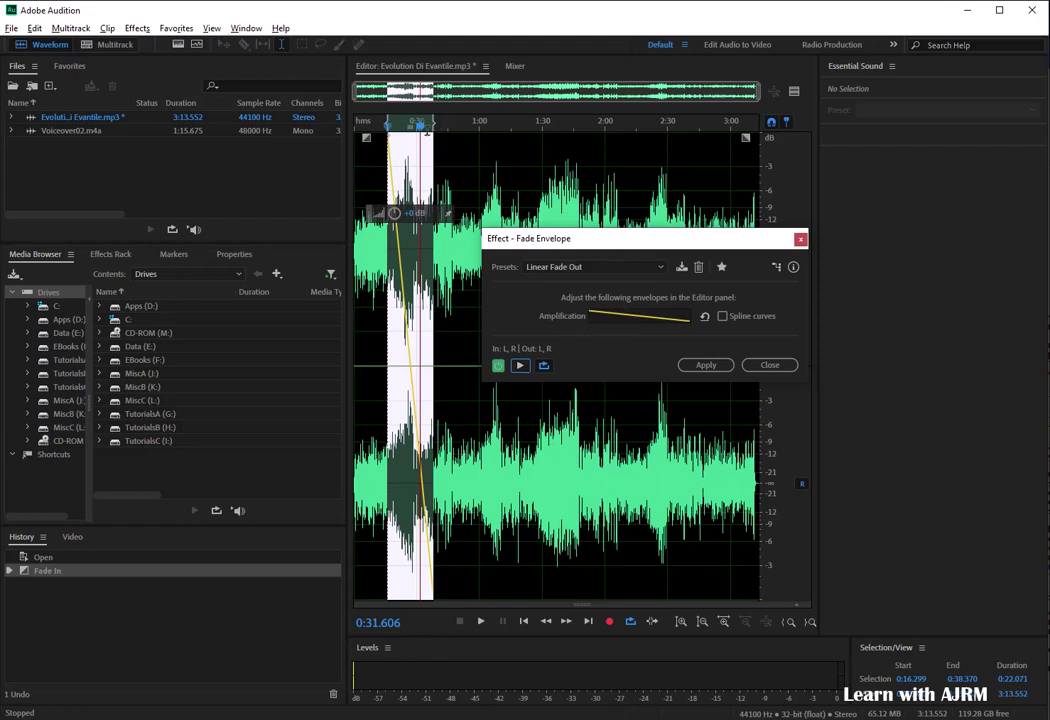
left_click_drag(421, 131, 387, 130)
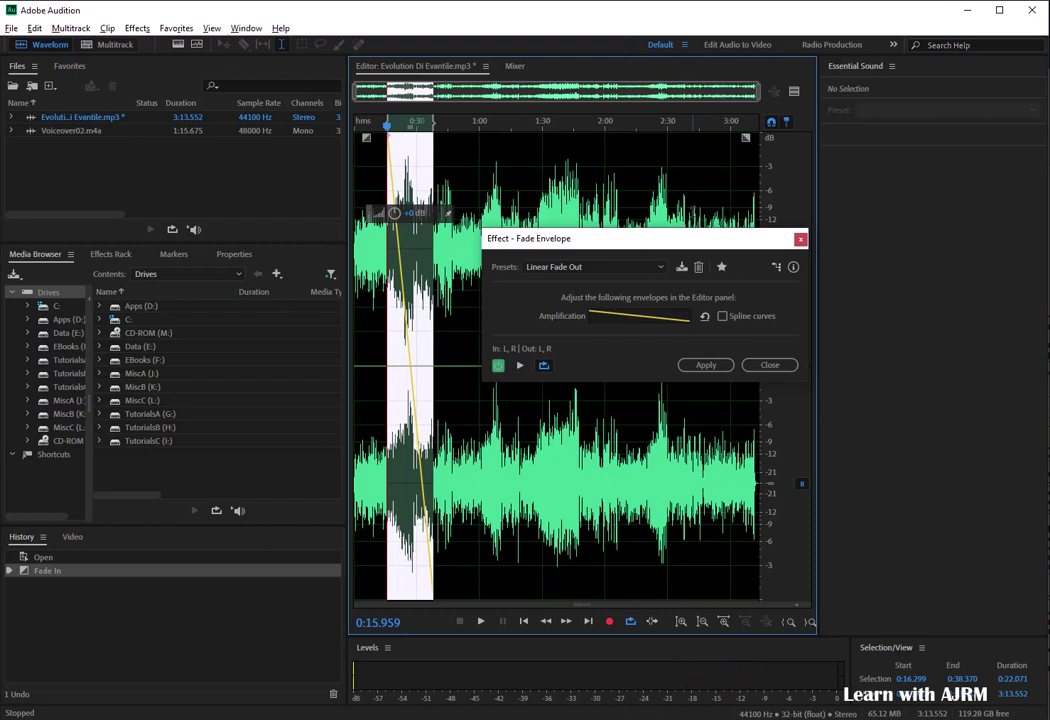
- Preview the Smooth Fade In preset with the whole selection uncovered, and return the playhead to the selection's start
left_click(661, 268)
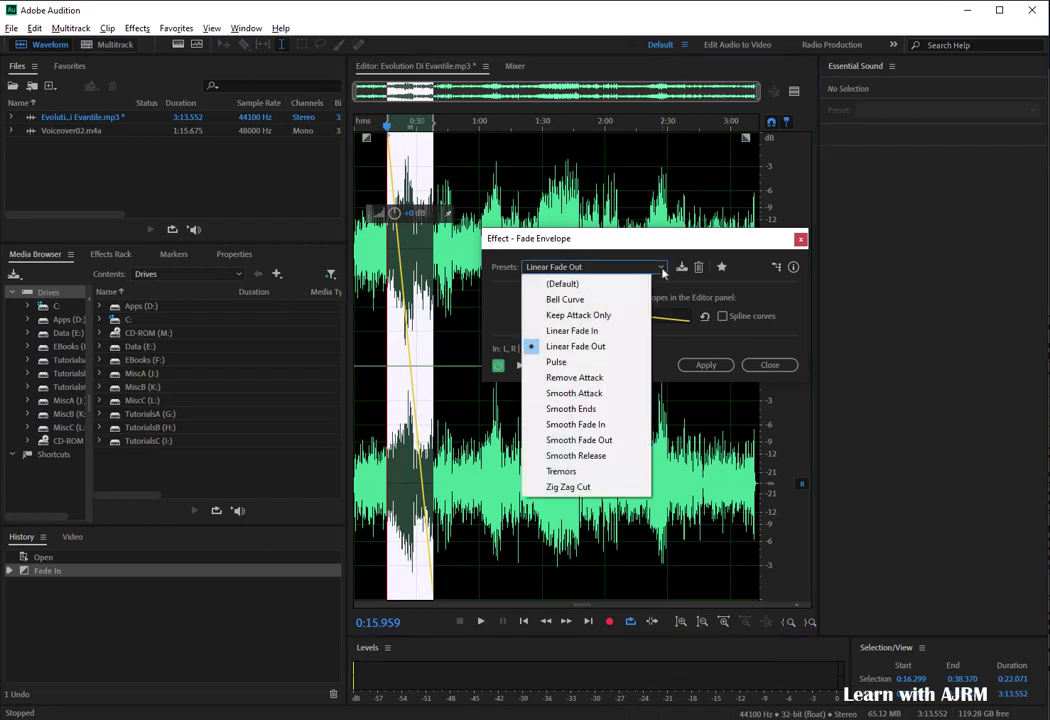
left_click(612, 426)
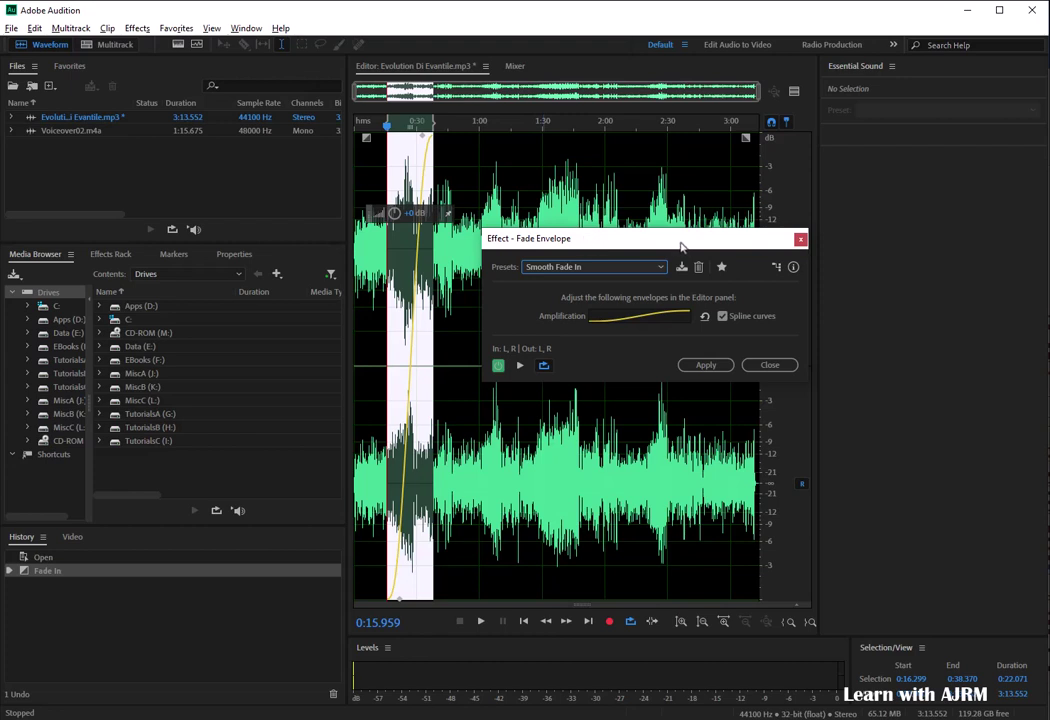
left_click_drag(680, 246, 243, 311)
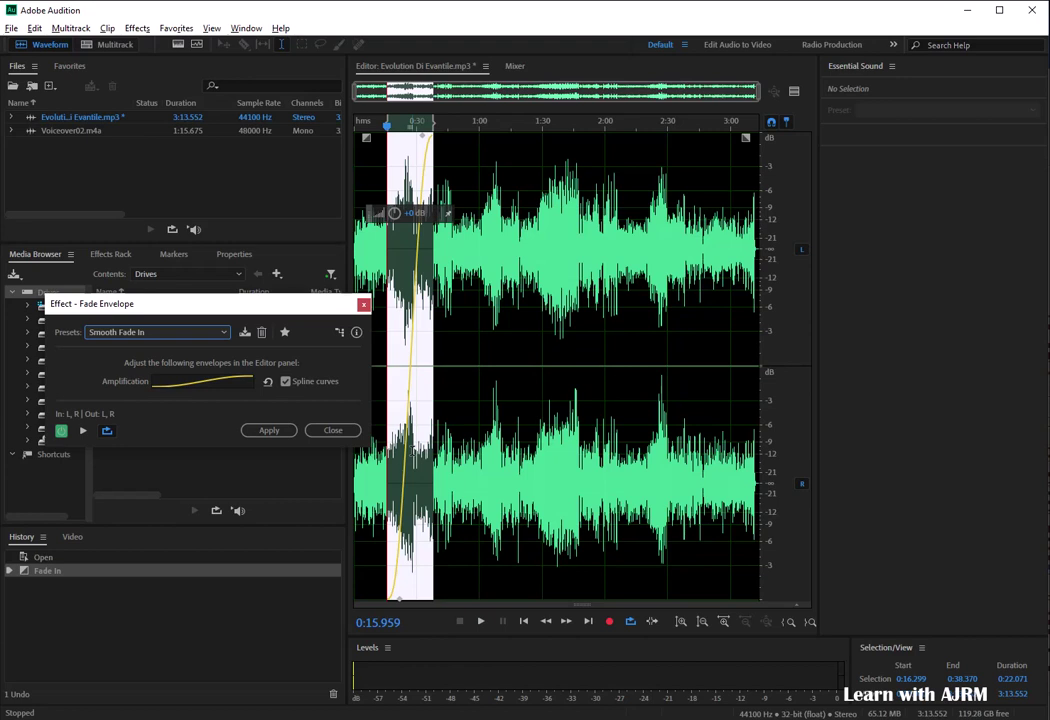
left_click(83, 431)
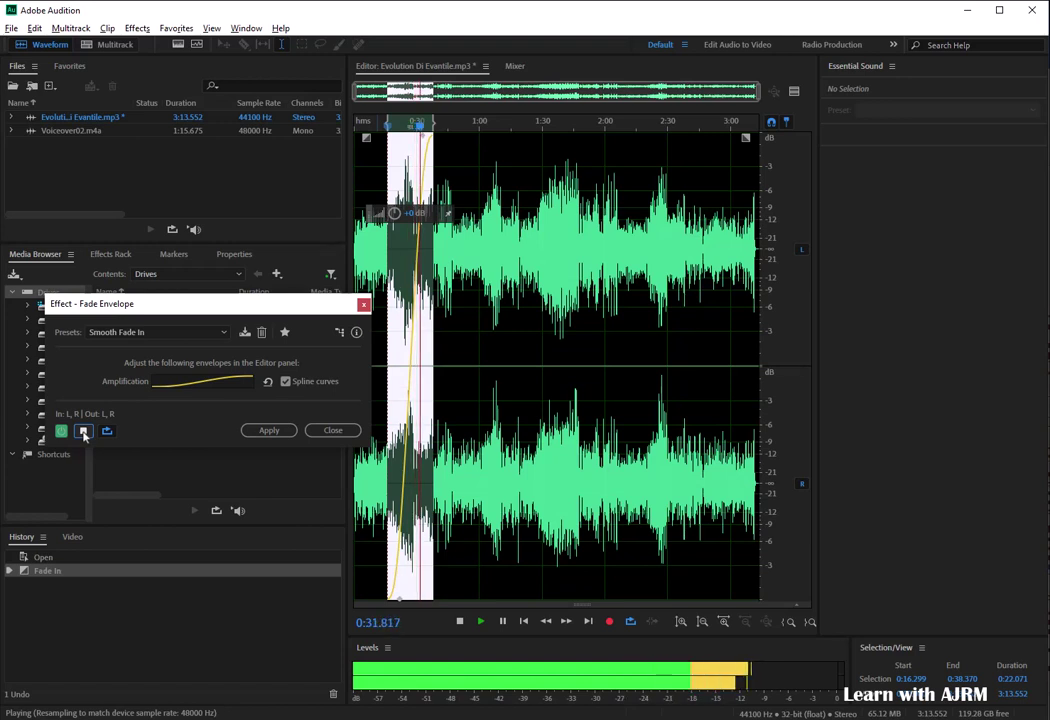
left_click(84, 431)
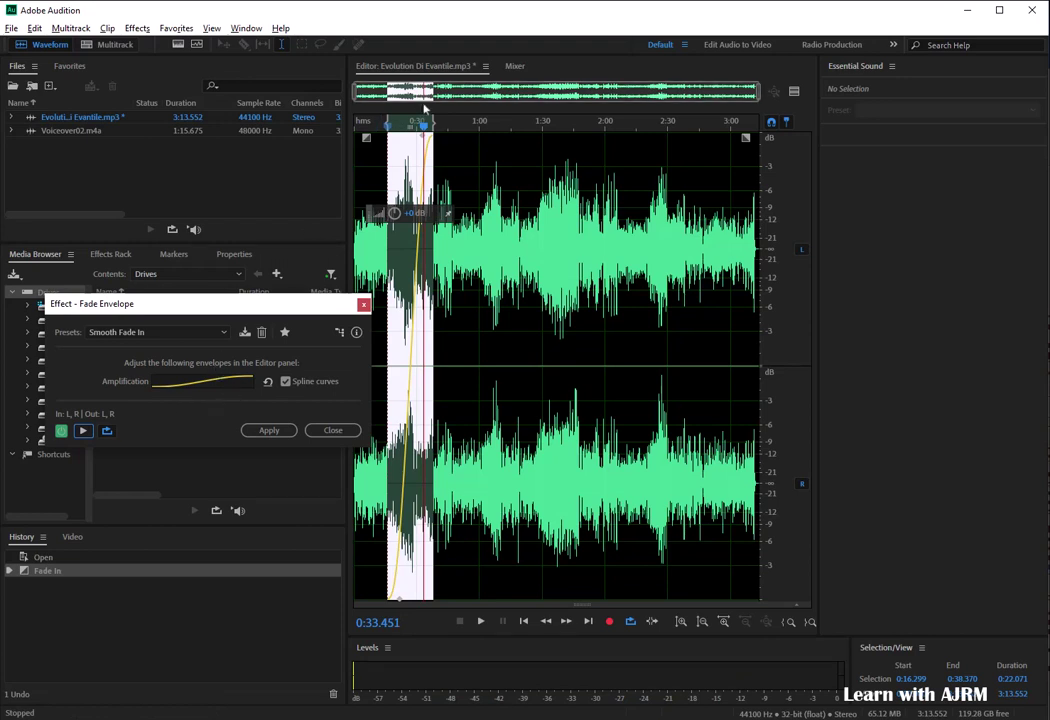
left_click(383, 128)
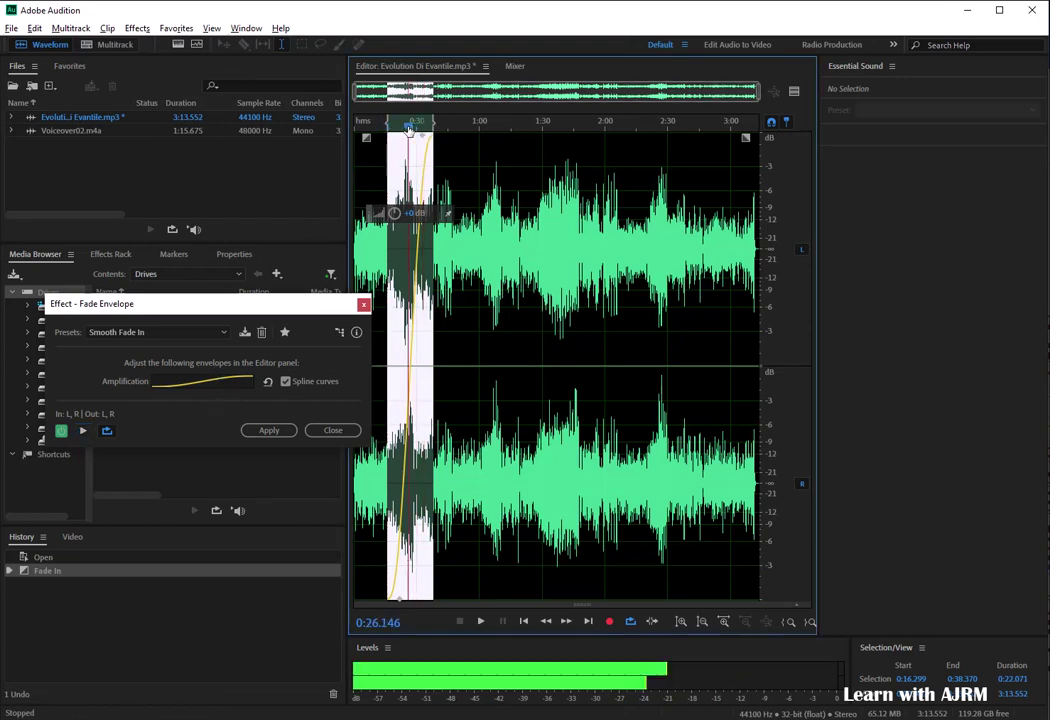
left_click_drag(383, 128, 389, 128)
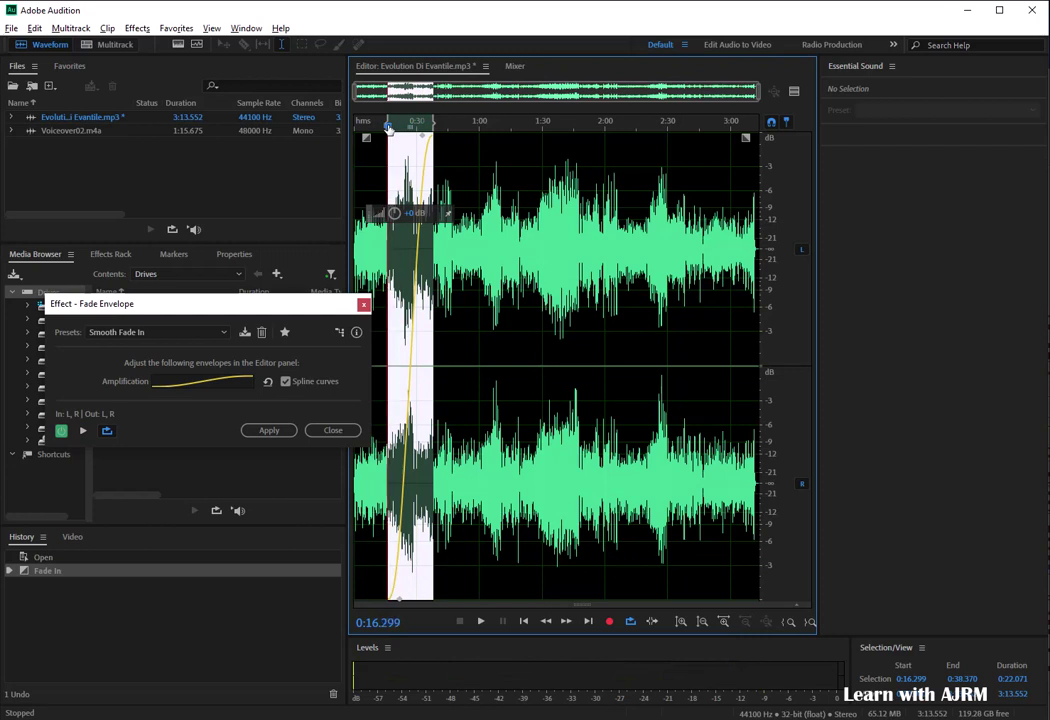
- Preview the Pulse preset on the selected audio and close the Fade Envelope effect without applying it
left_click(223, 333)
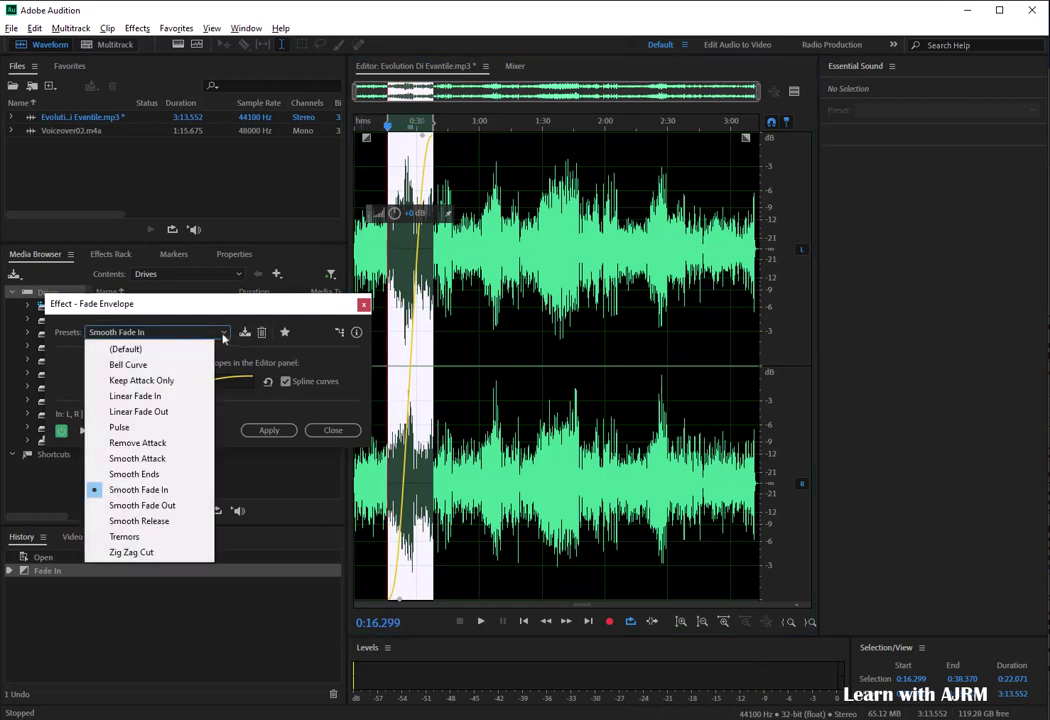
left_click(163, 430)
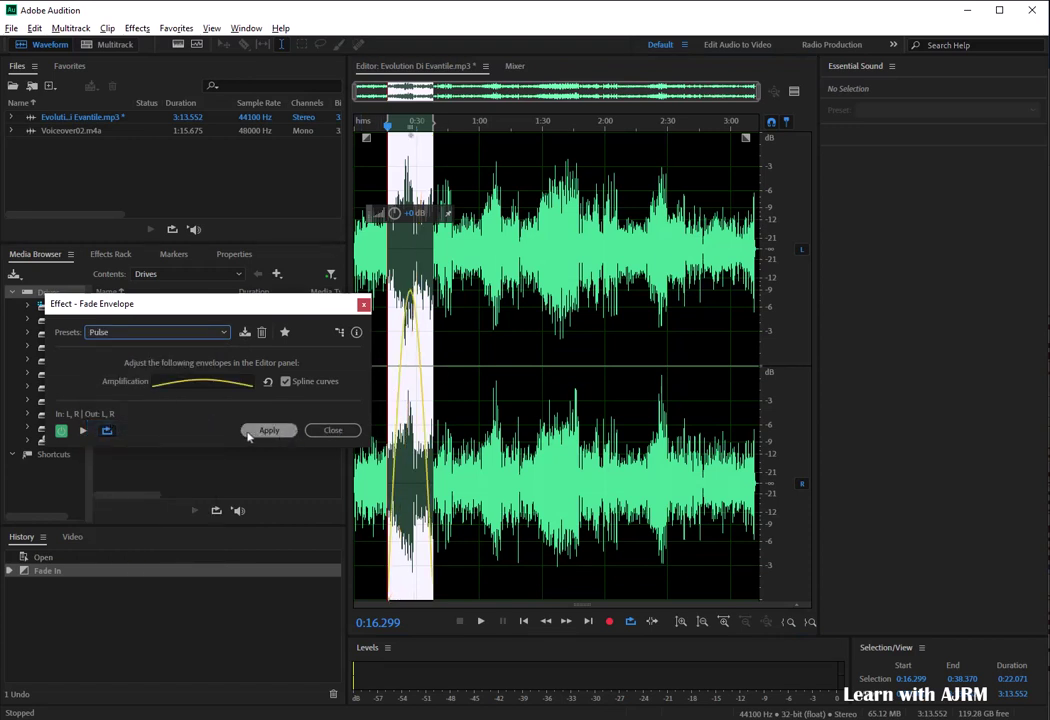
left_click(83, 433)
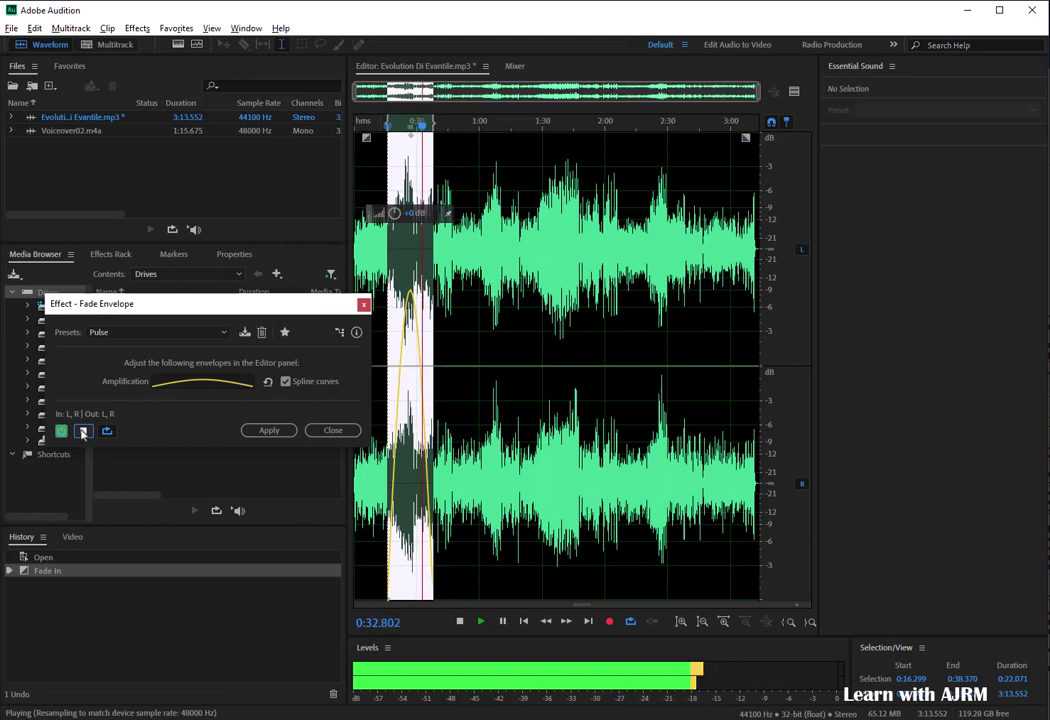
left_click(83, 432)
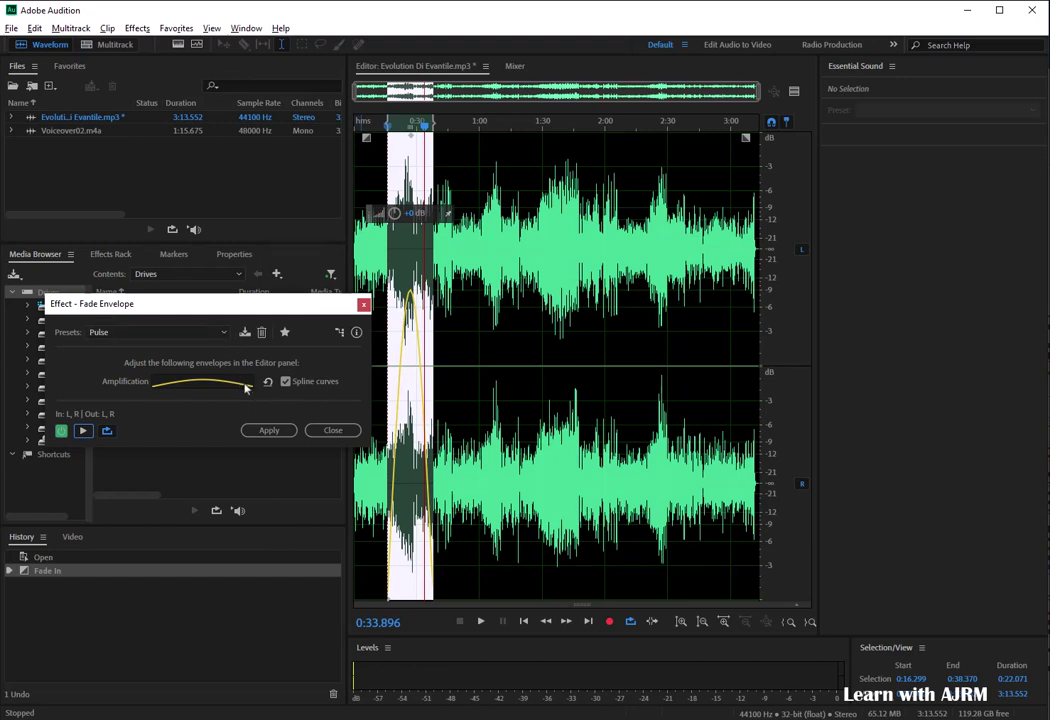
left_click(333, 431)
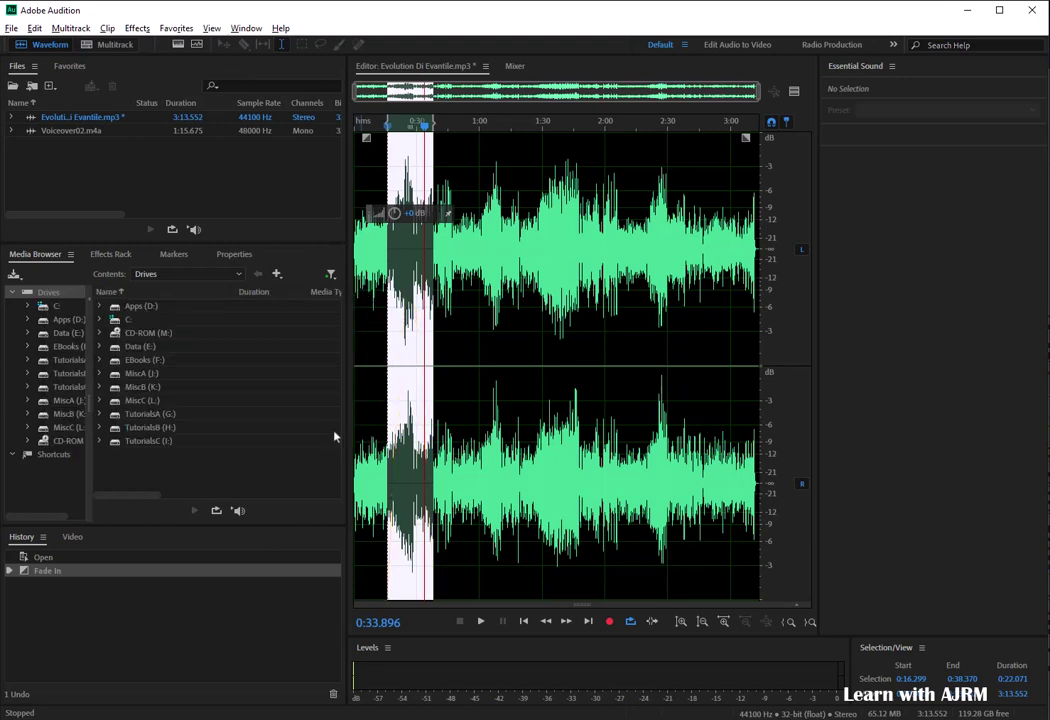